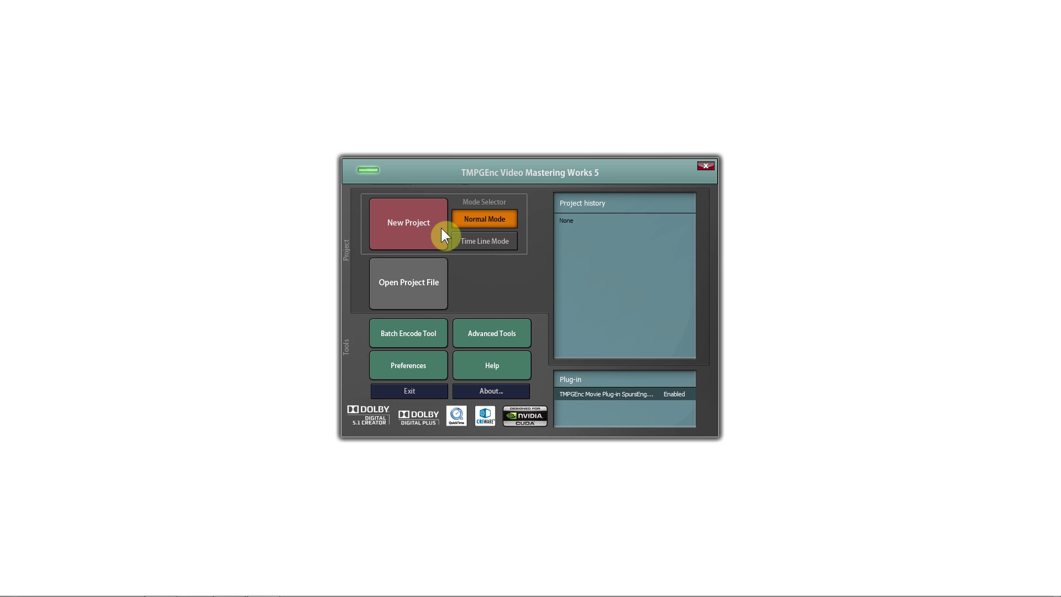
Start a Normal-mode project and add the three 2011 MP4 videos, skipping the clip editor.
{"action": "left_click", "coordinate": [441, 227]}
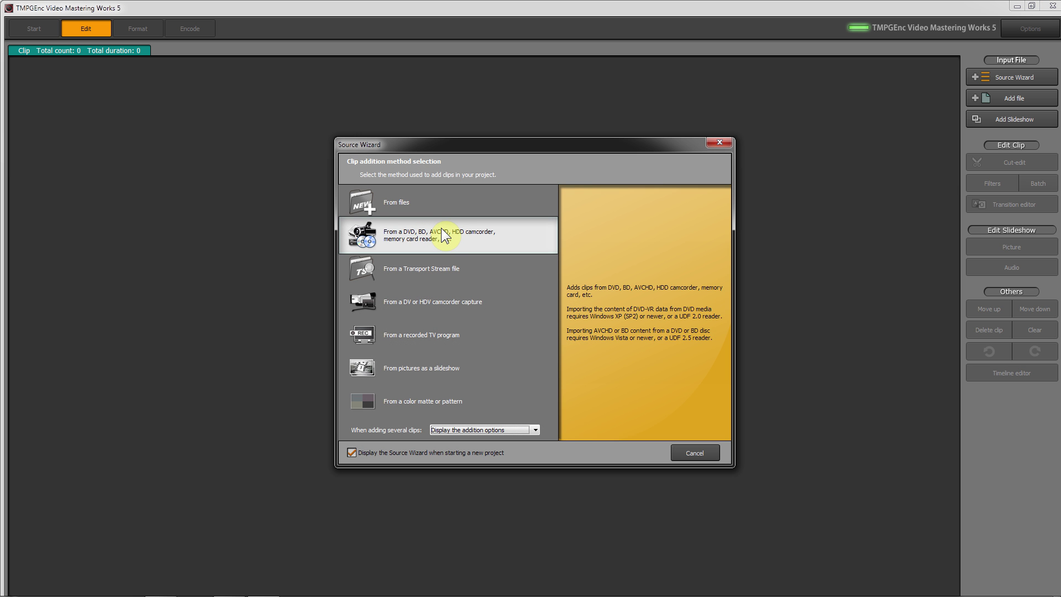
{"action": "left_click", "coordinate": [509, 209]}
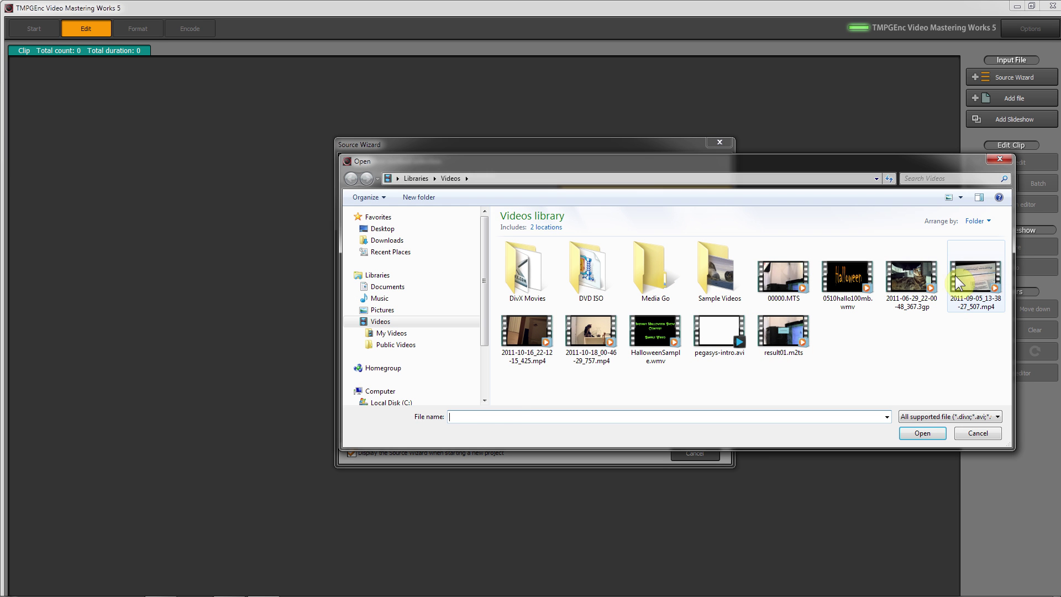
{"action": "left_click", "coordinate": [973, 279]}
{"action": "left_click", "coordinate": [531, 339], "text": "ctrl"}
{"action": "left_click", "coordinate": [584, 343], "text": "ctrl"}
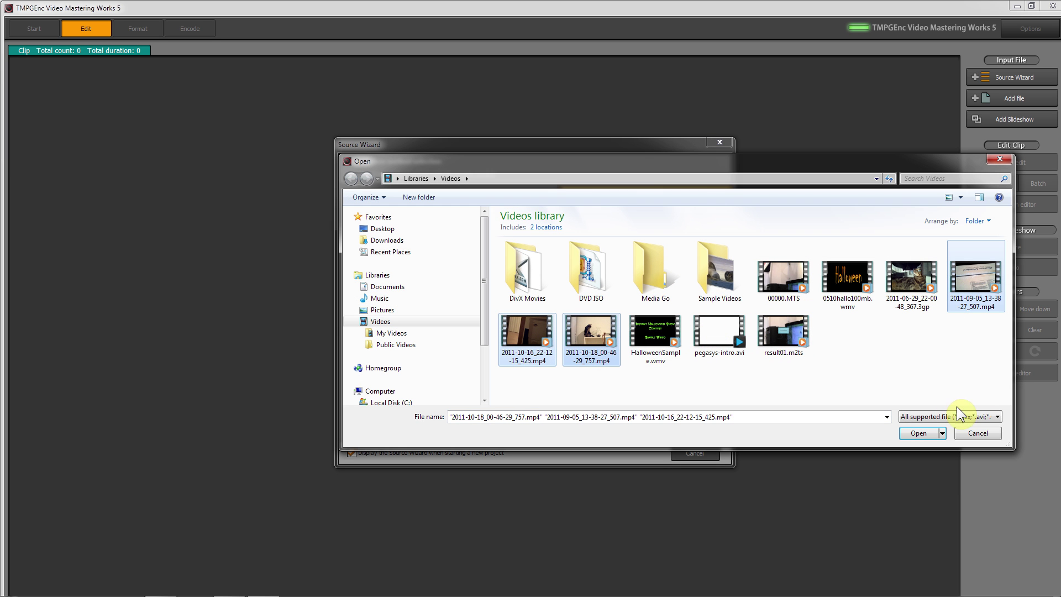
{"action": "left_click", "coordinate": [919, 434]}
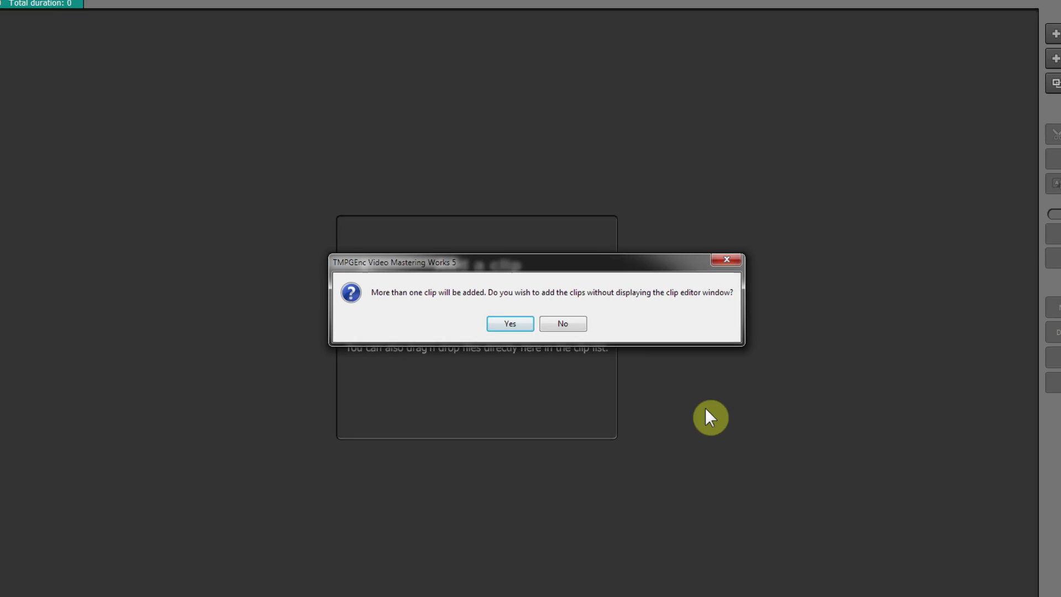
{"action": "left_click", "coordinate": [474, 331]}
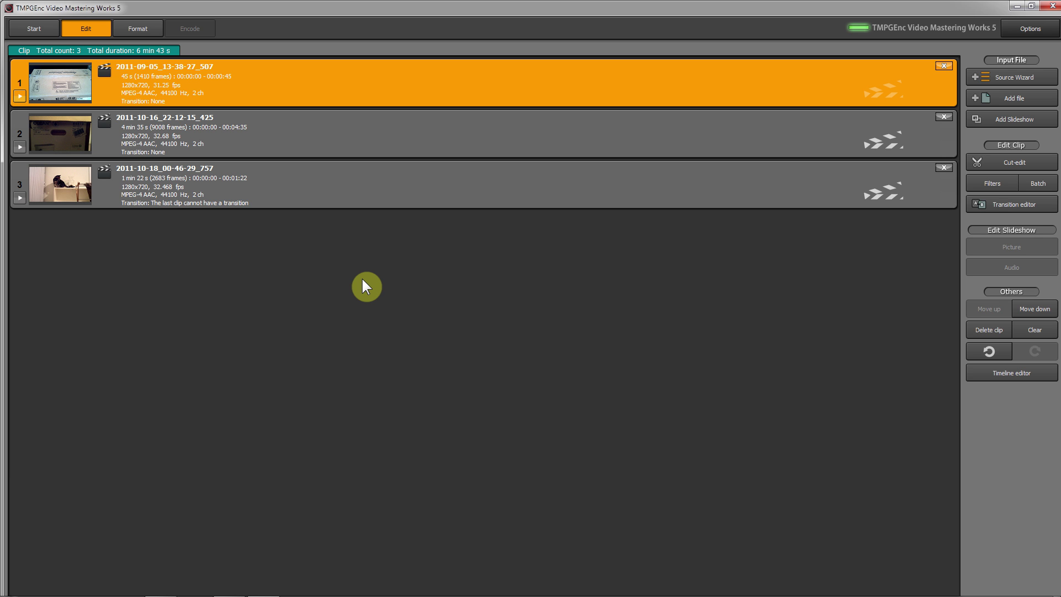
{"action": "left_click", "coordinate": [374, 134]}
{"action": "left_click", "coordinate": [373, 184]}
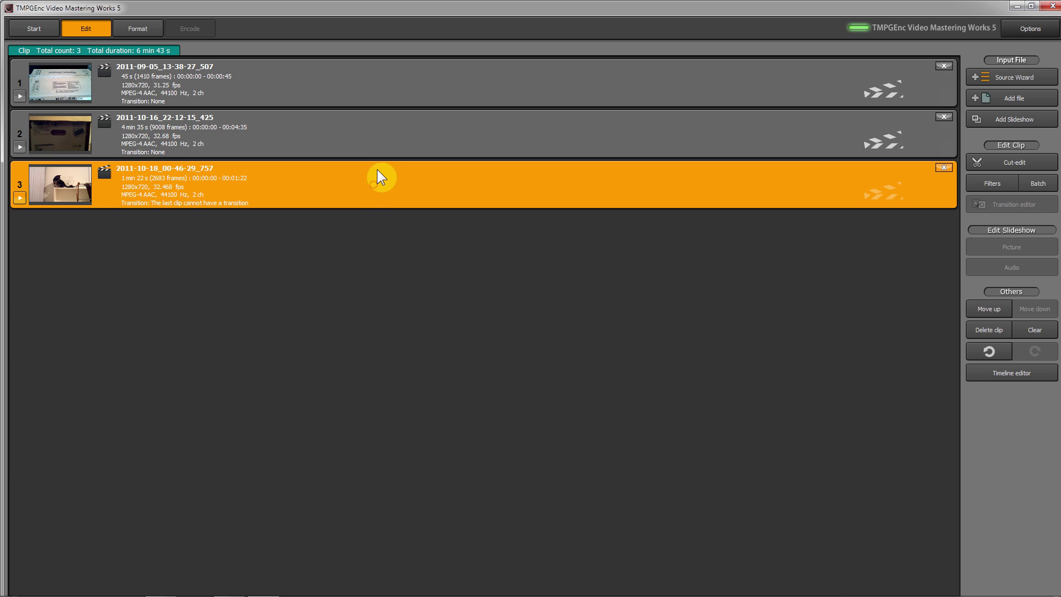
{"action": "left_click", "coordinate": [390, 104]}
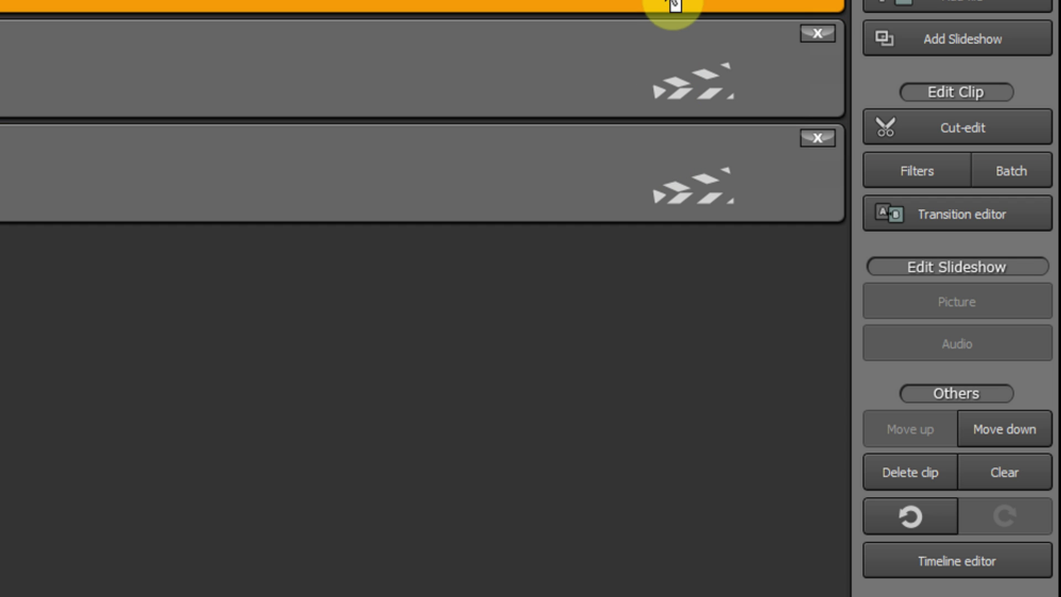
{"action": "left_click", "coordinate": [1004, 430]}
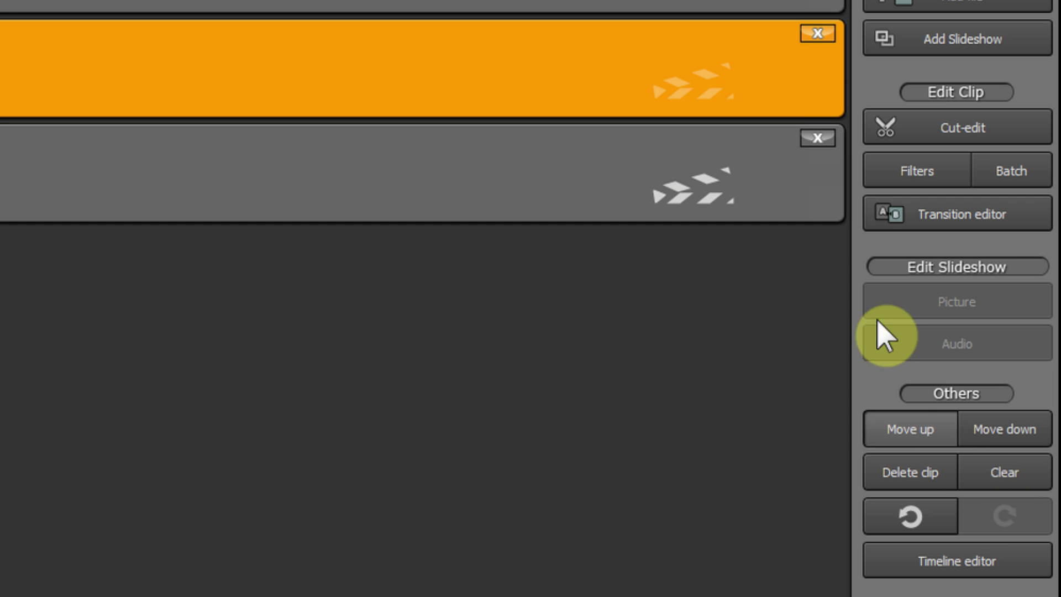
{"action": "left_click", "coordinate": [917, 431]}
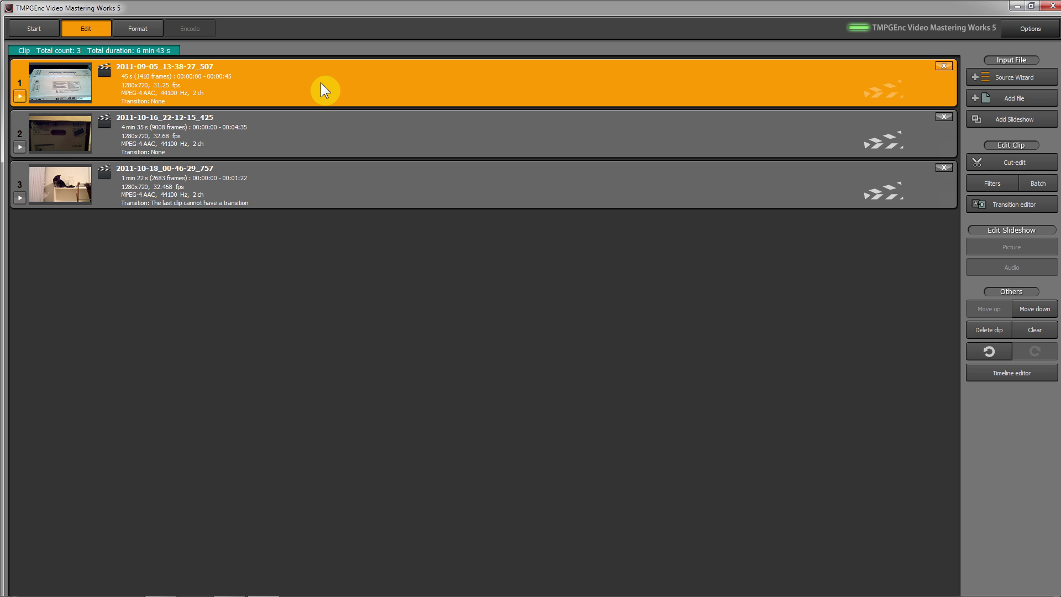
{"action": "left_click_drag", "start_coordinate": [321, 83], "coordinate": [348, 92]}
{"action": "left_click_drag", "start_coordinate": [287, 90], "coordinate": [283, 168]}
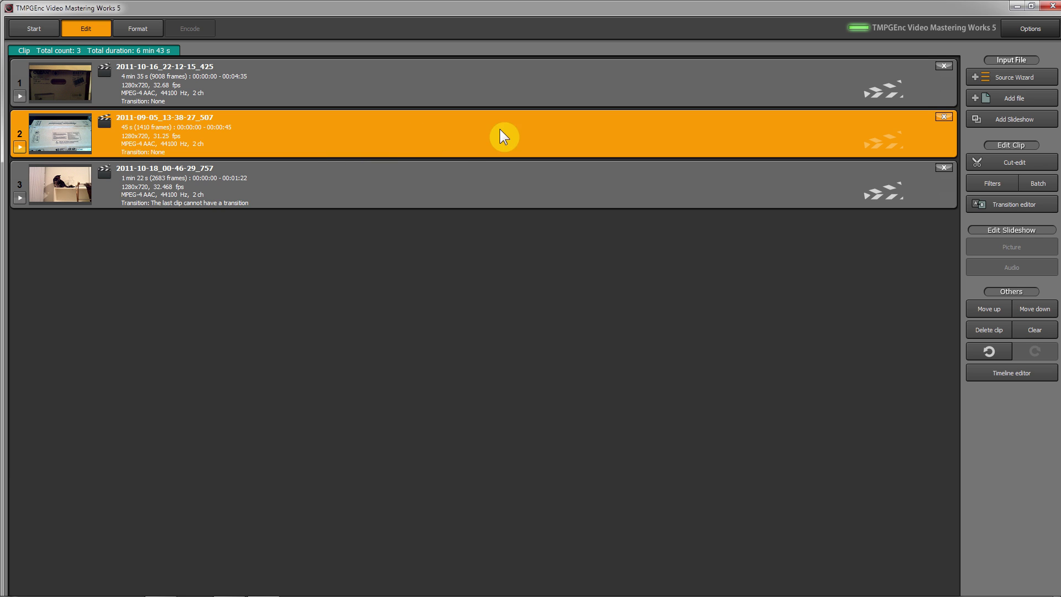
{"action": "left_click_drag", "start_coordinate": [442, 146], "coordinate": [432, 78]}
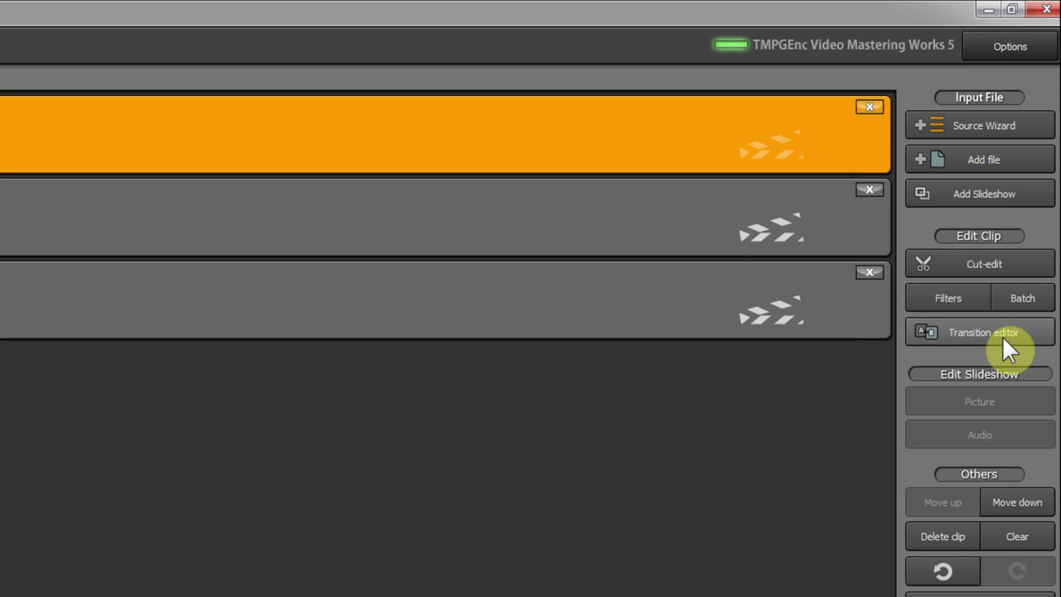
Open the first clip's transition settings and browse the Checker hard-edge and Block split effects.
{"action": "left_click", "coordinate": [1023, 335]}
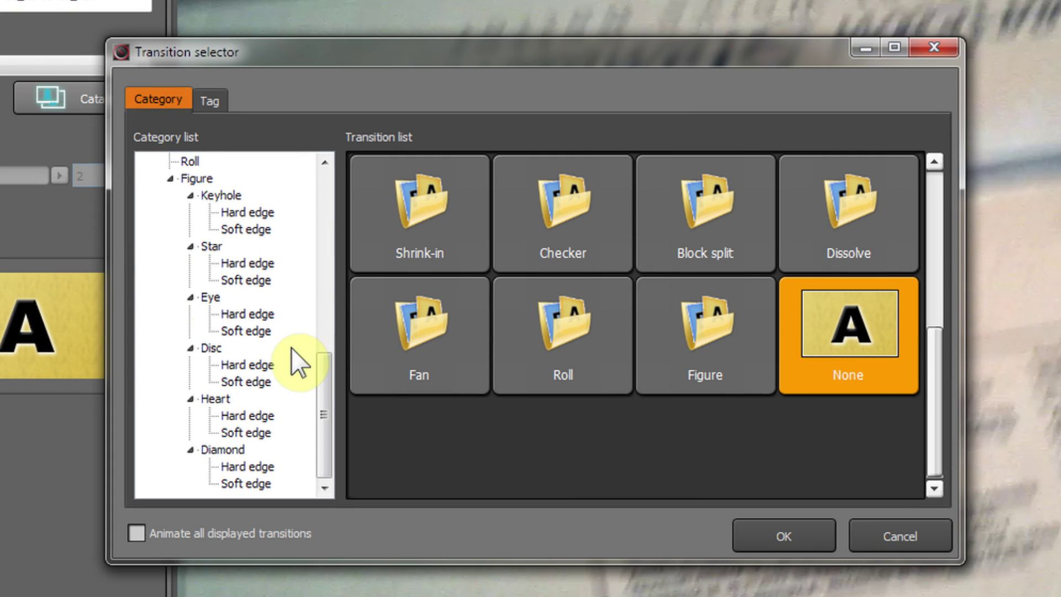
{"action": "left_click_drag", "start_coordinate": [319, 383], "coordinate": [326, 315]}
{"action": "left_click", "coordinate": [243, 214]}
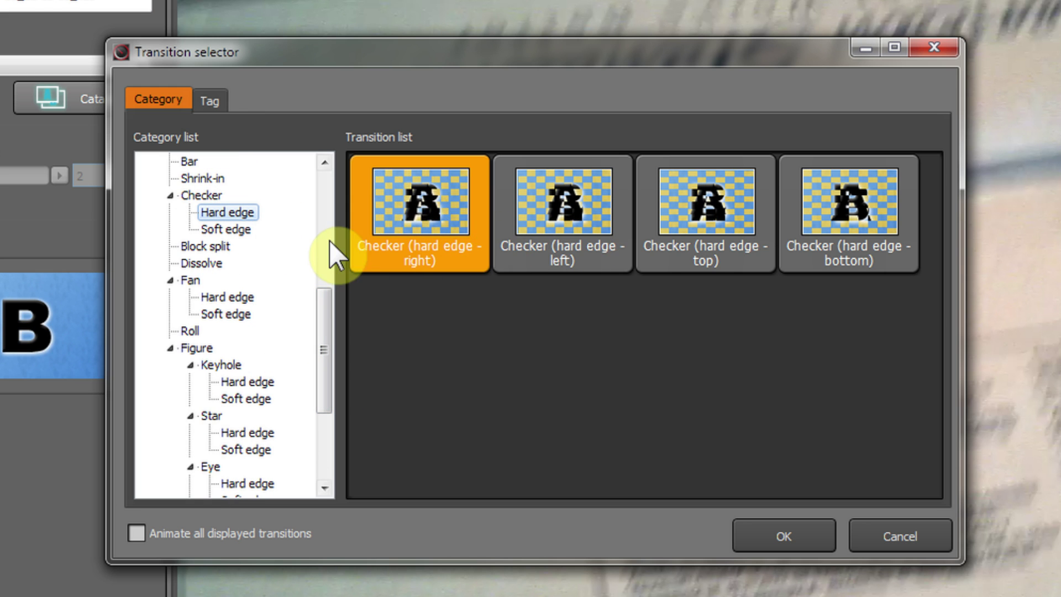
{"action": "left_click", "coordinate": [213, 249]}
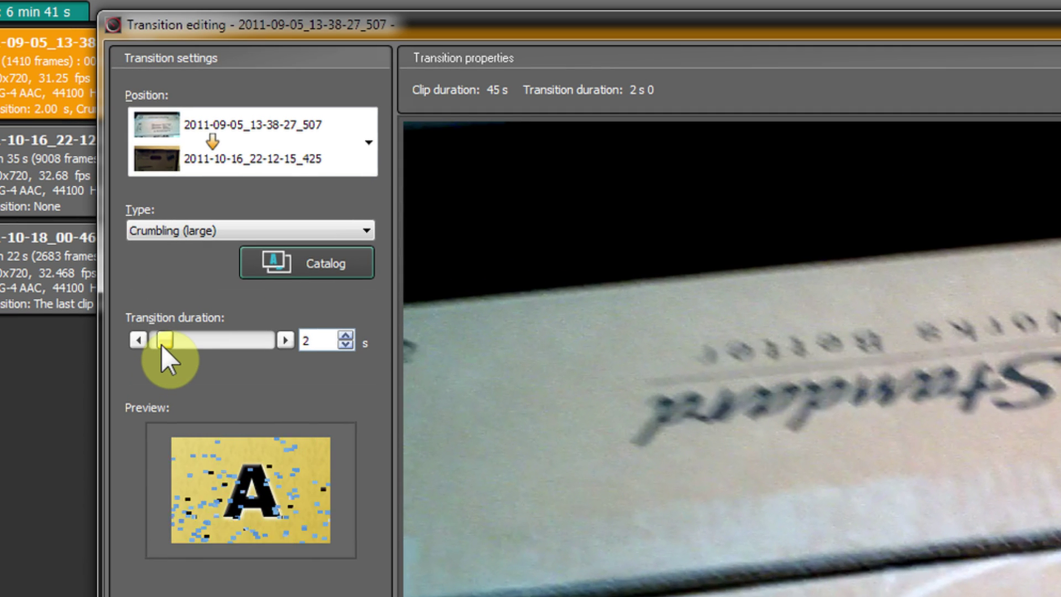
Stretch the first clip's Crumbling (large) transition to 4.2 s, replay the preview, and apply it.
{"action": "mouse_move", "coordinate": [162, 343]}
{"action": "left_mouse_down"}
{"action": "mouse_move", "coordinate": [198, 348]}
{"action": "mouse_move", "coordinate": [185, 356]}
{"action": "mouse_move", "coordinate": [169, 344]}
{"action": "left_mouse_up"}
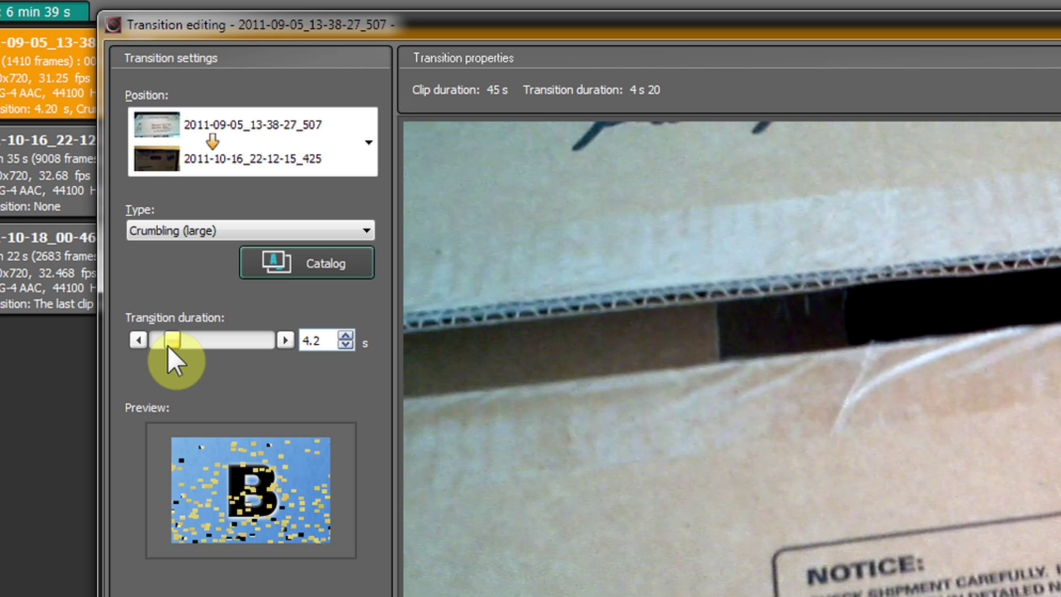
{"action": "left_click", "coordinate": [288, 499]}
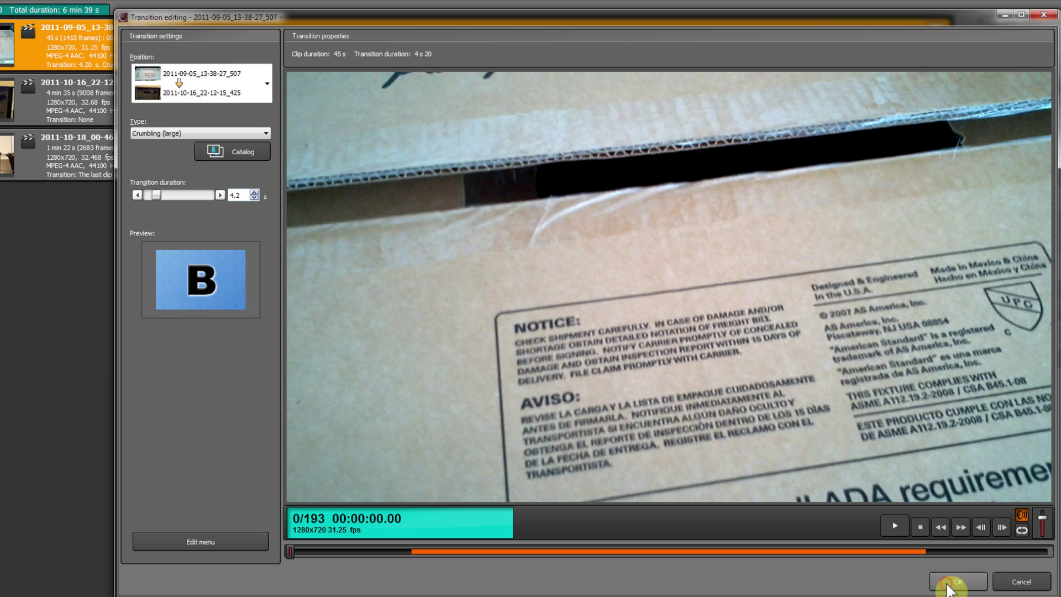
{"action": "left_click", "coordinate": [946, 586]}
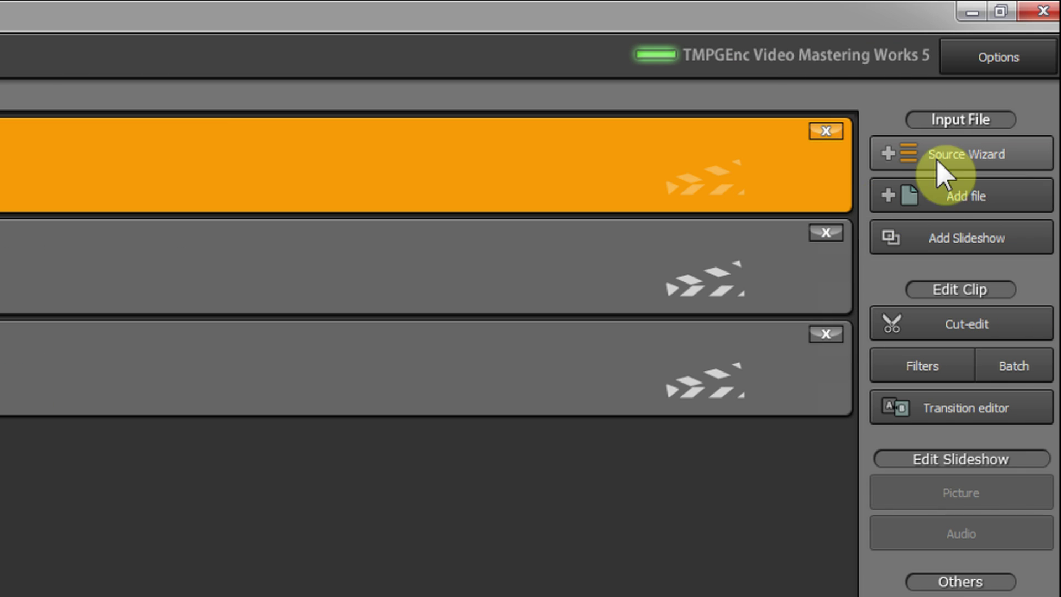
Start a new color matte/pattern clip with a 2-second clip duration.
{"action": "left_click", "coordinate": [1045, 154]}
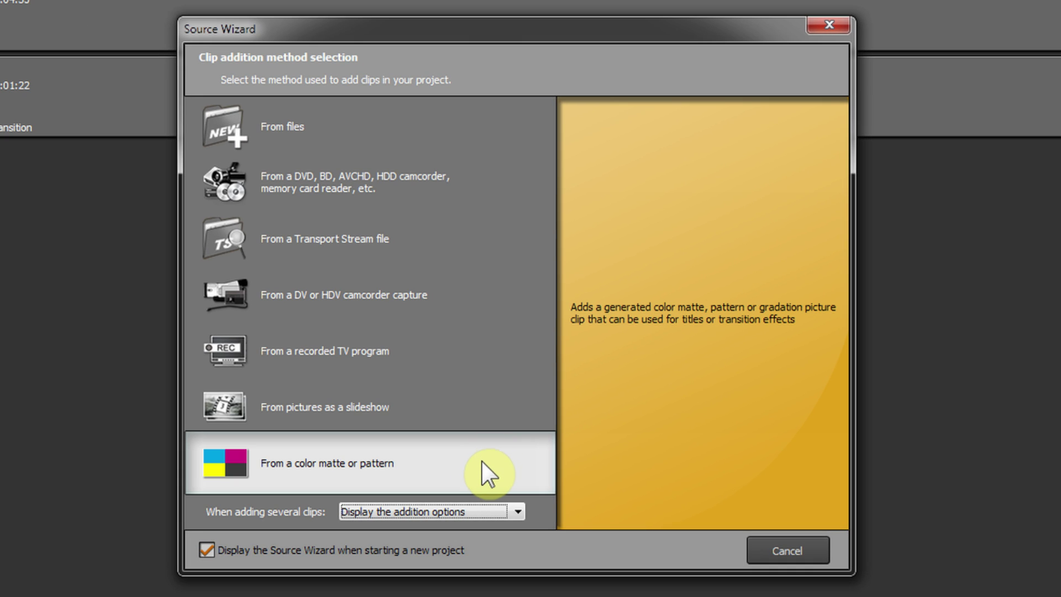
{"action": "left_click", "coordinate": [482, 462]}
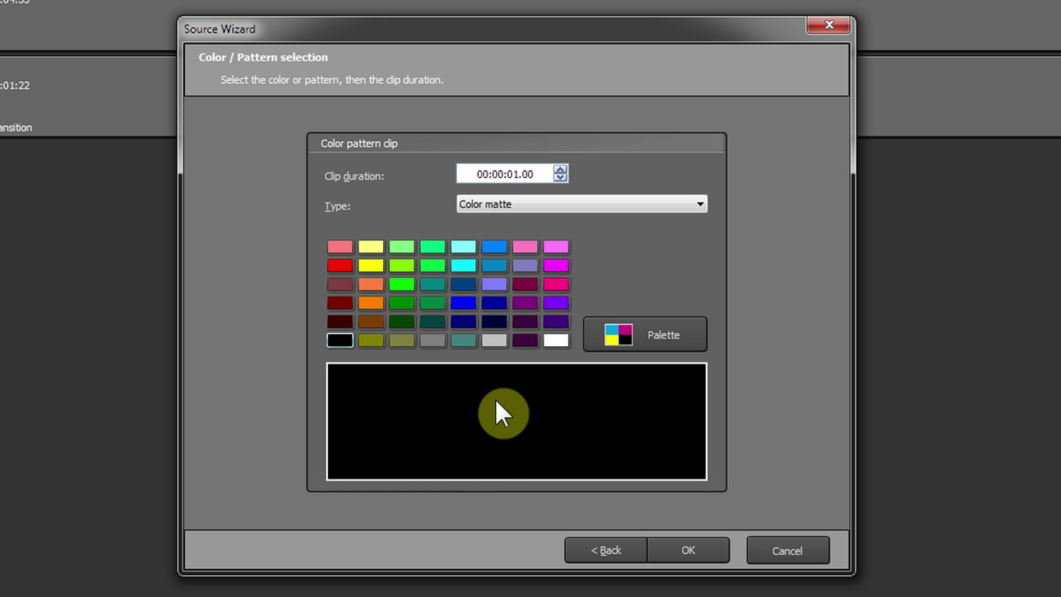
{"action": "left_click", "coordinate": [560, 170]}
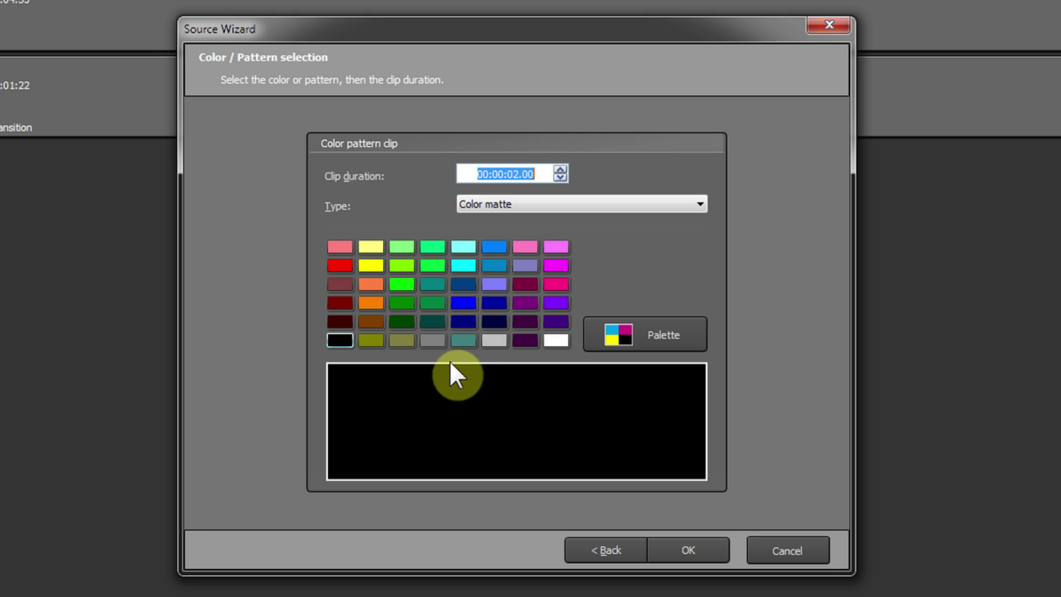
Try the Pattern and teal-start Gradation types, then return to a plain Color matte.
{"action": "left_click", "coordinate": [700, 204]}
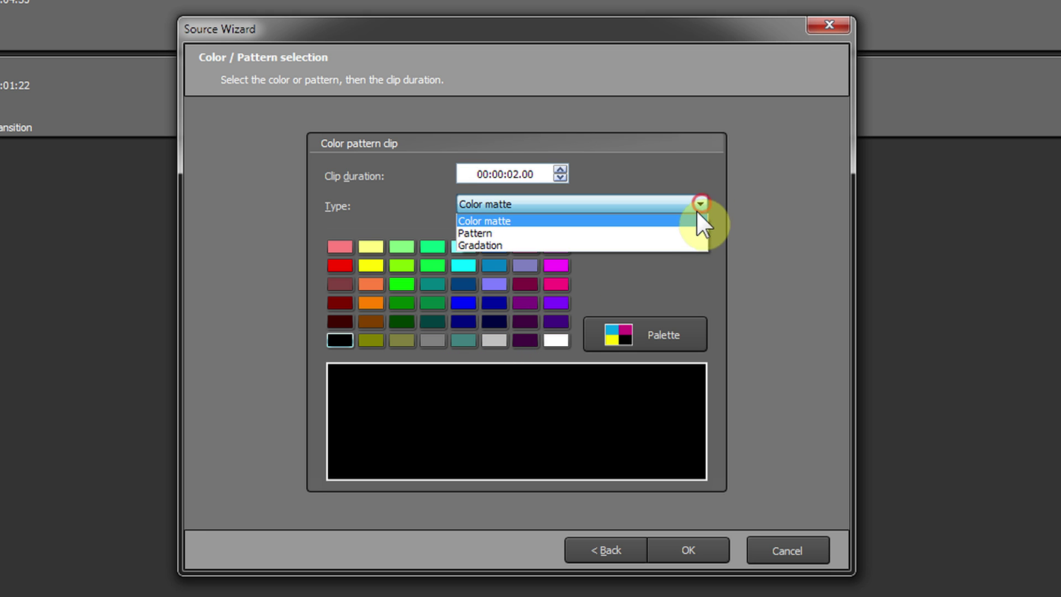
{"action": "left_click", "coordinate": [690, 230]}
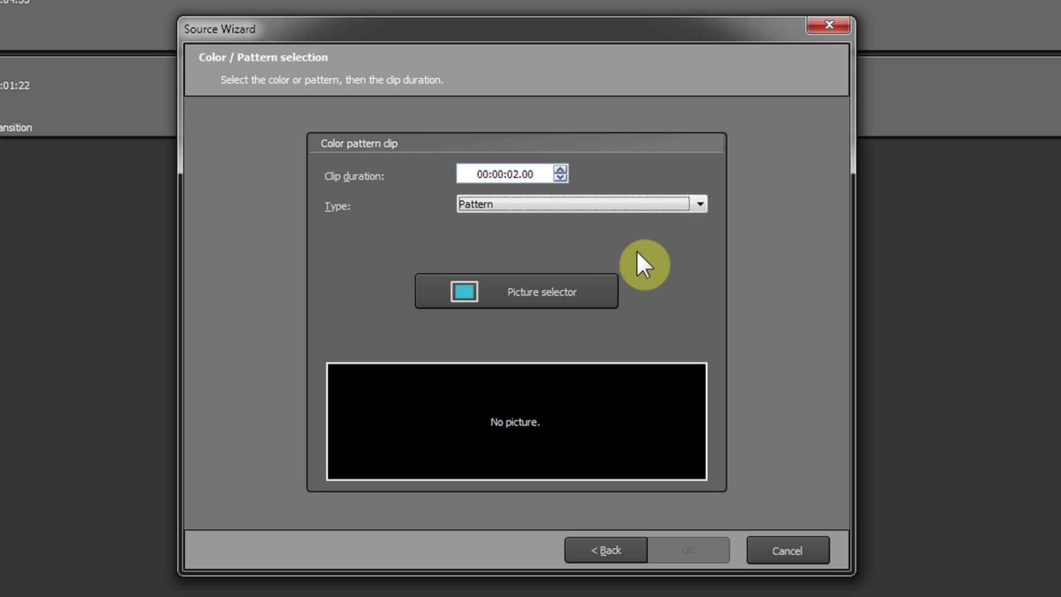
{"action": "left_click", "coordinate": [701, 205]}
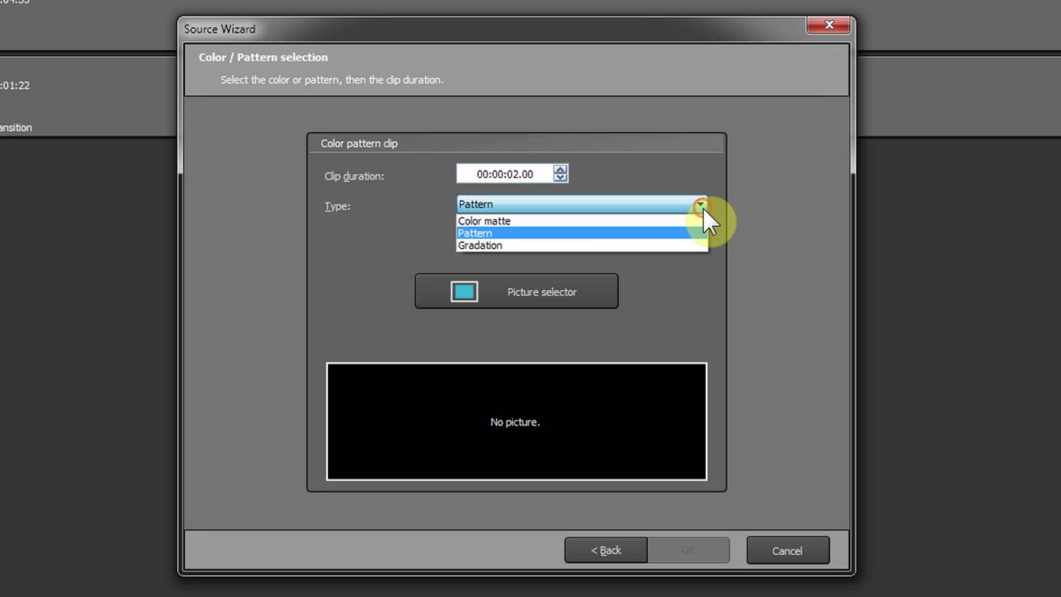
{"action": "left_click", "coordinate": [685, 246]}
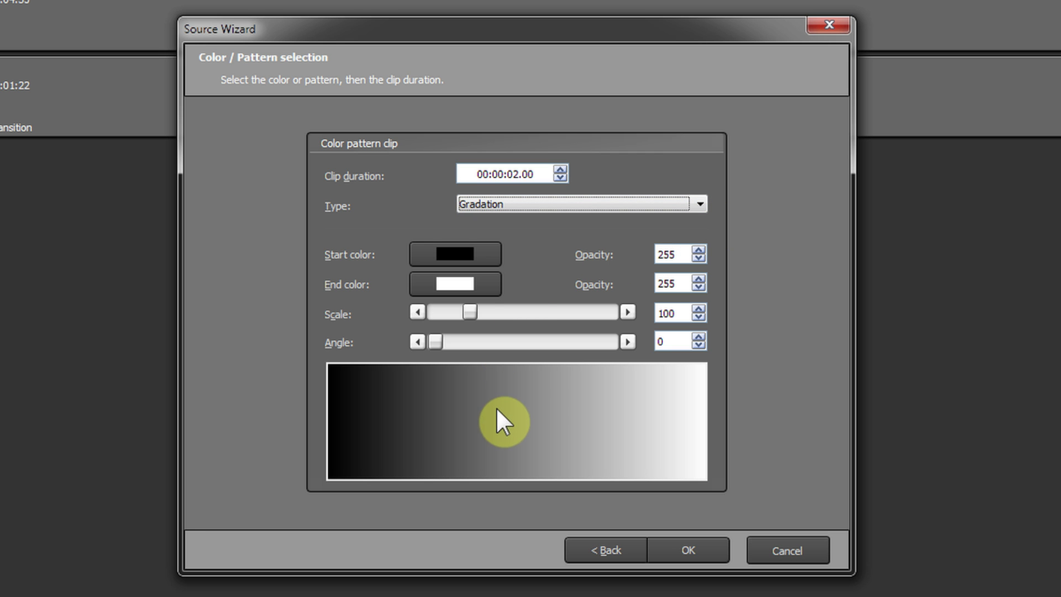
{"action": "left_click", "coordinate": [465, 254]}
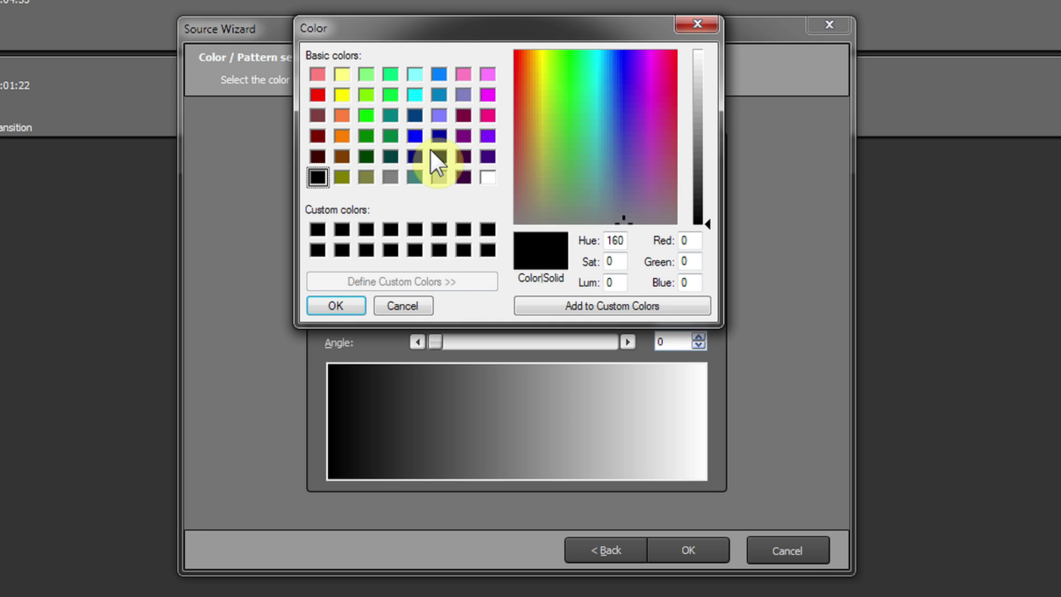
{"action": "left_click", "coordinate": [388, 118]}
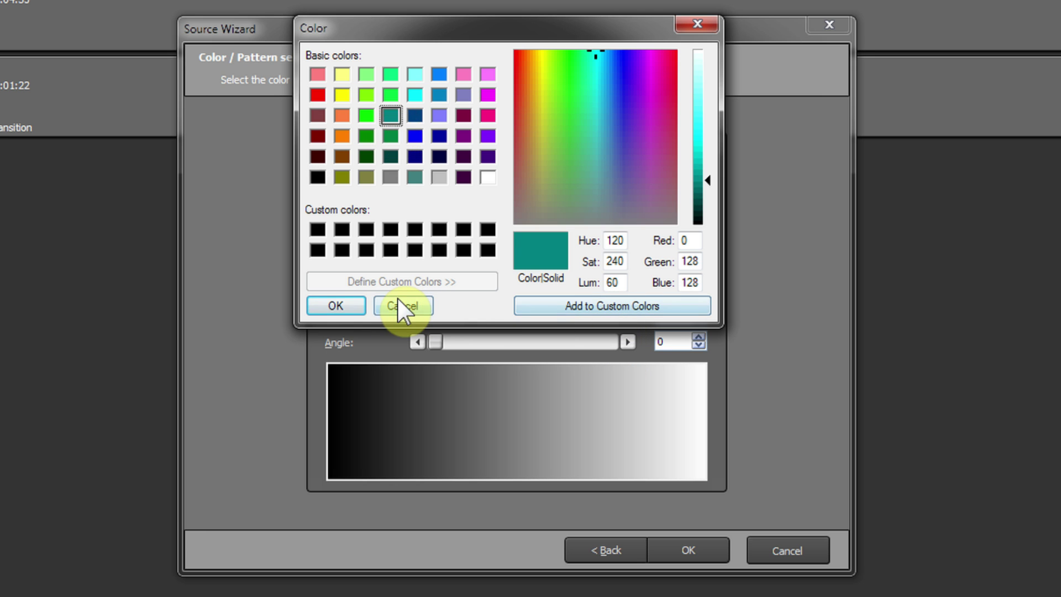
{"action": "left_click", "coordinate": [335, 305]}
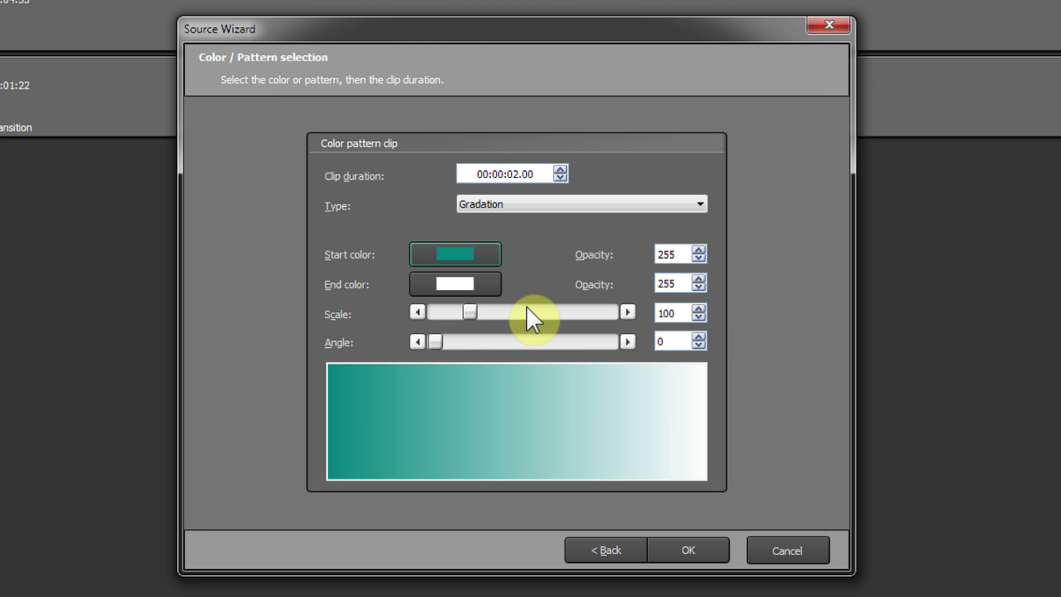
{"action": "left_click", "coordinate": [538, 203]}
{"action": "left_click", "coordinate": [538, 217]}
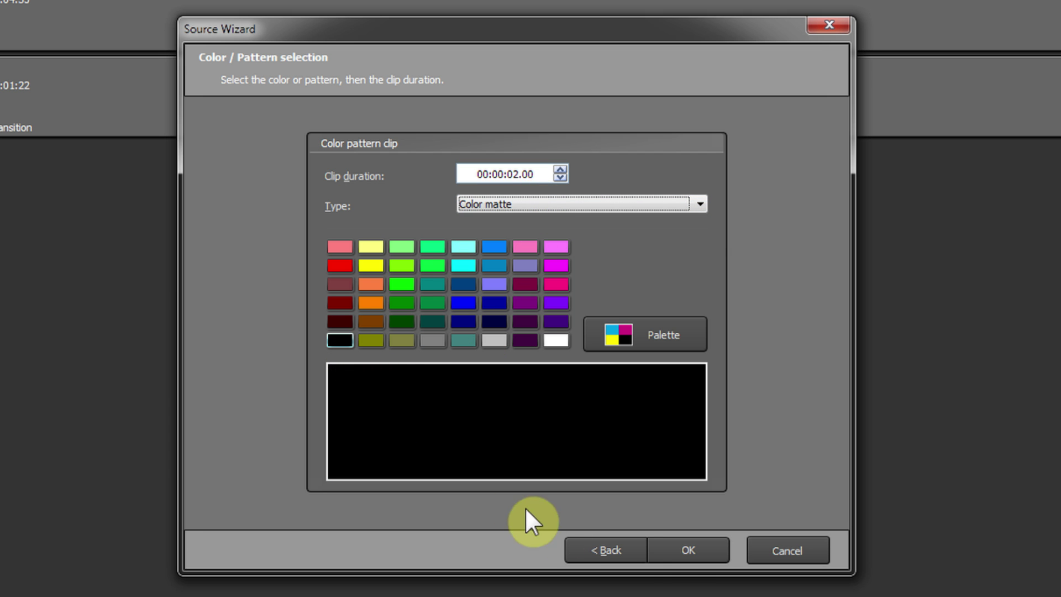
Add the 2-second black Color matte clip and move it to the top of the clip list.
{"action": "left_click", "coordinate": [687, 552]}
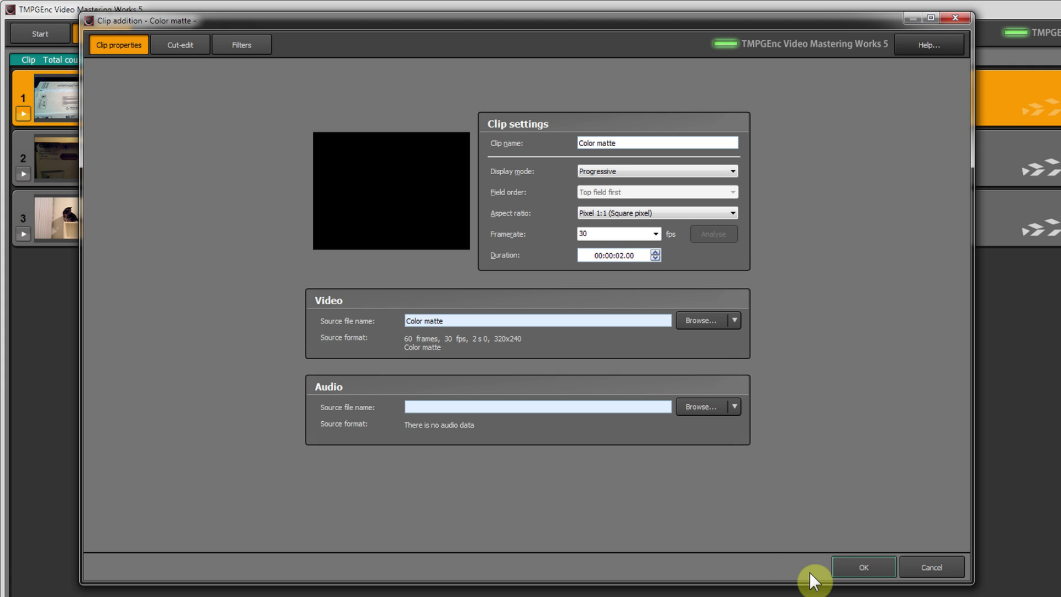
{"action": "left_click", "coordinate": [840, 567]}
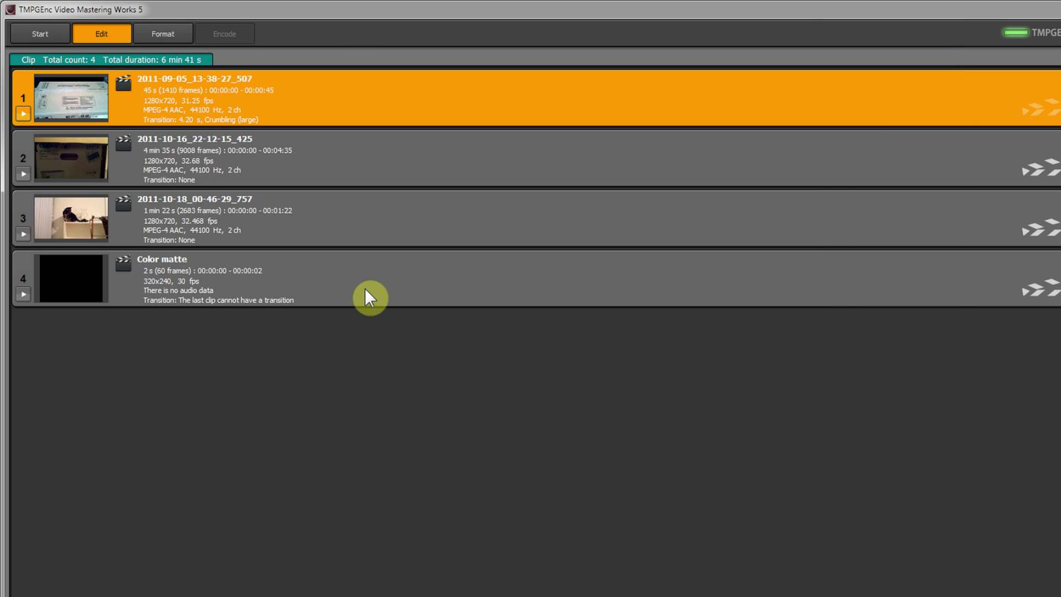
{"action": "left_click_drag", "start_coordinate": [366, 293], "coordinate": [376, 82]}
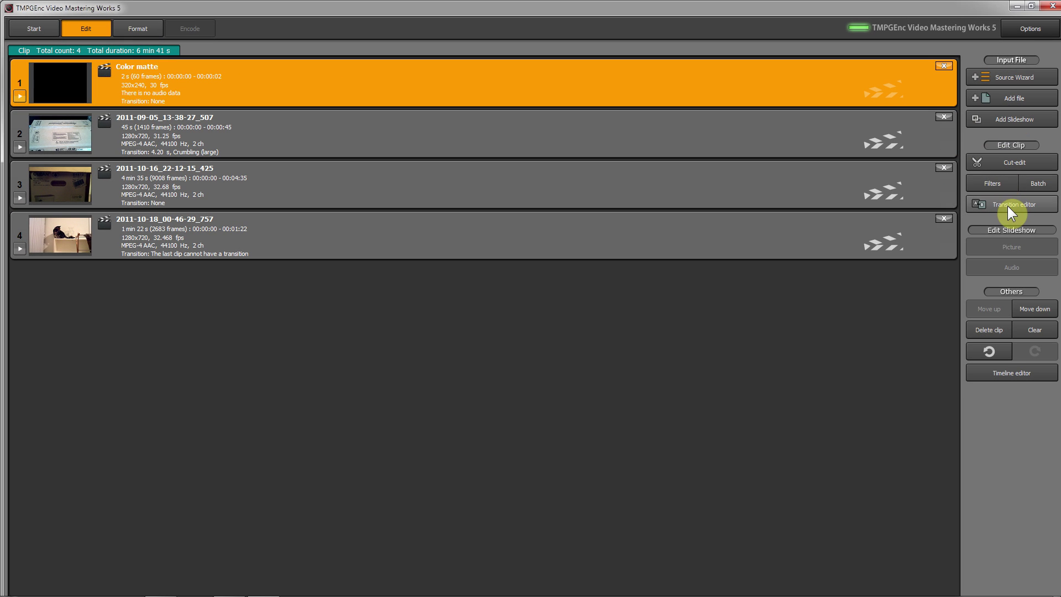
Give the Color matte clip a 1.97 s Crossfade transition into the 2011-09-05 clip.
{"action": "left_click", "coordinate": [1007, 205]}
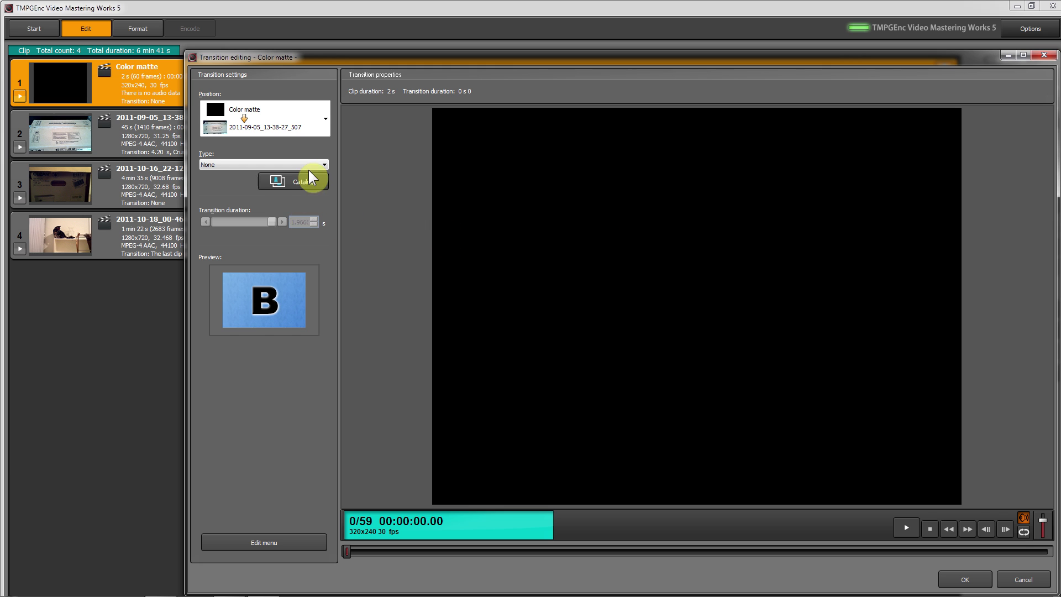
{"action": "left_click", "coordinate": [323, 165]}
{"action": "left_click_drag", "start_coordinate": [326, 182], "coordinate": [323, 219]}
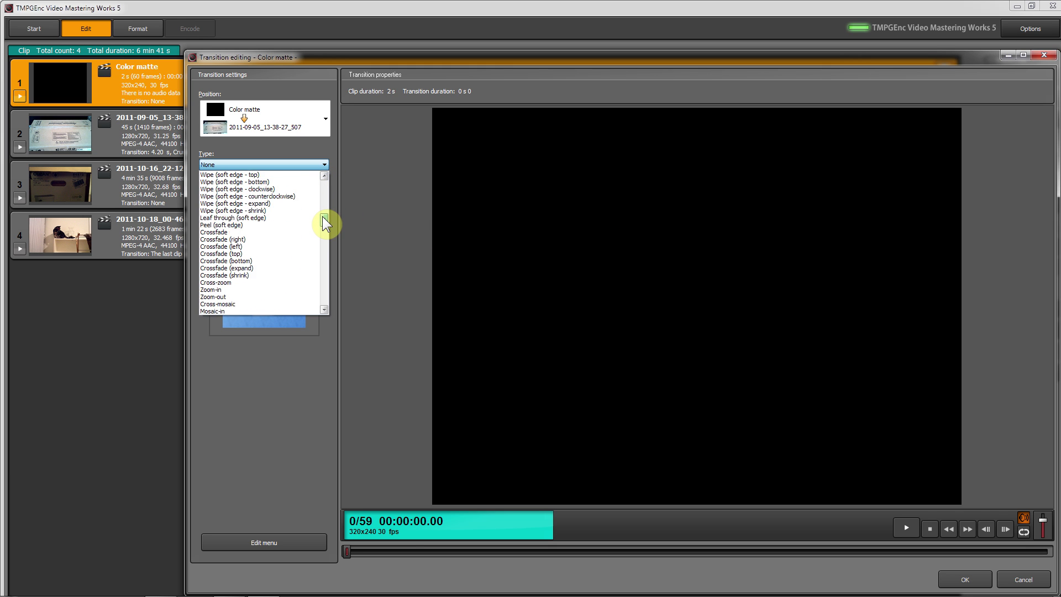
{"action": "left_click", "coordinate": [301, 204]}
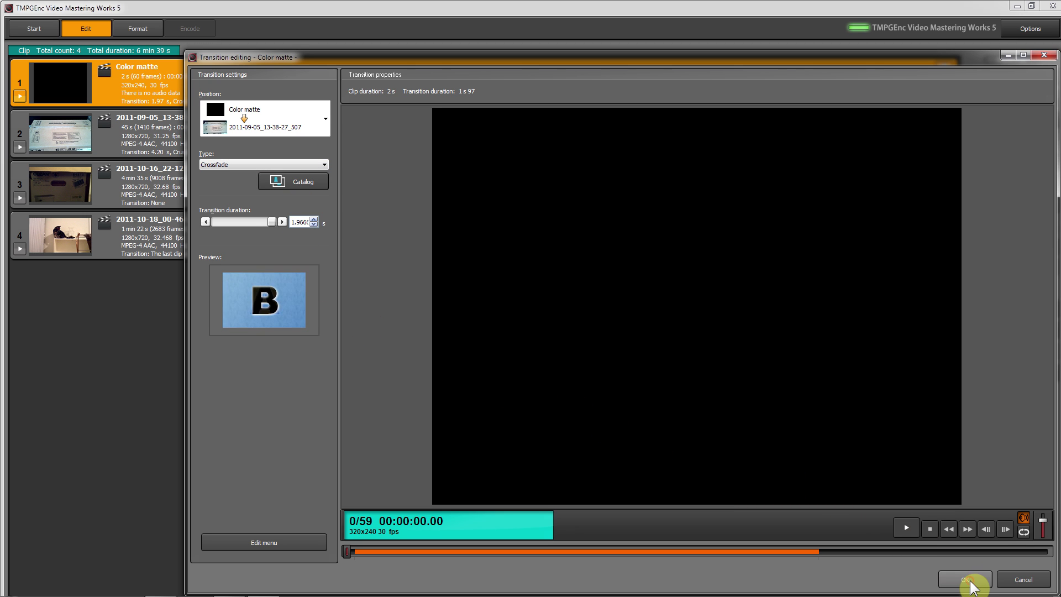
{"action": "left_click", "coordinate": [968, 581]}
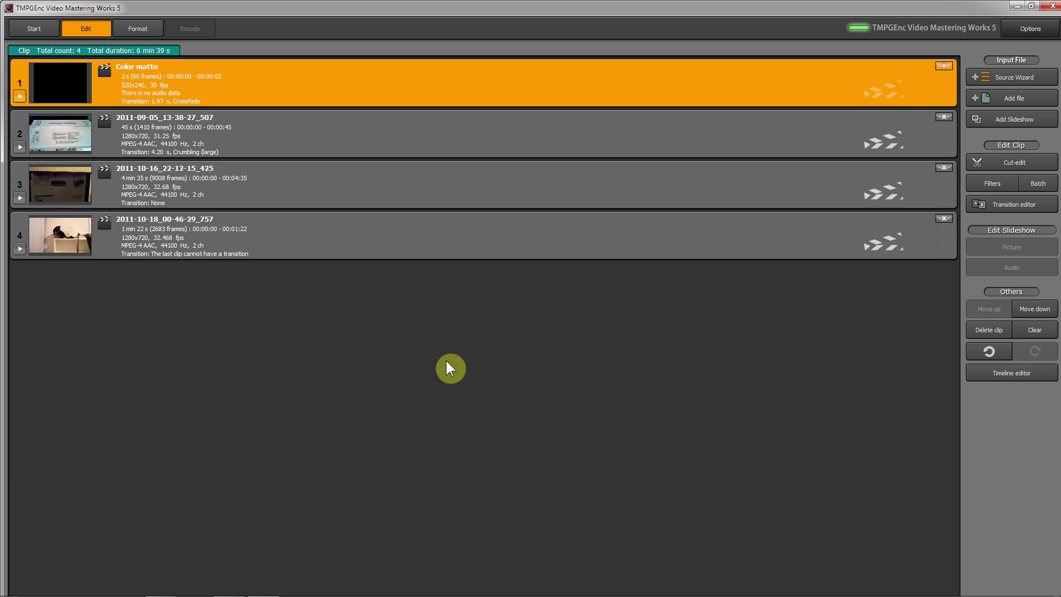
{"action": "left_click", "coordinate": [234, 139]}
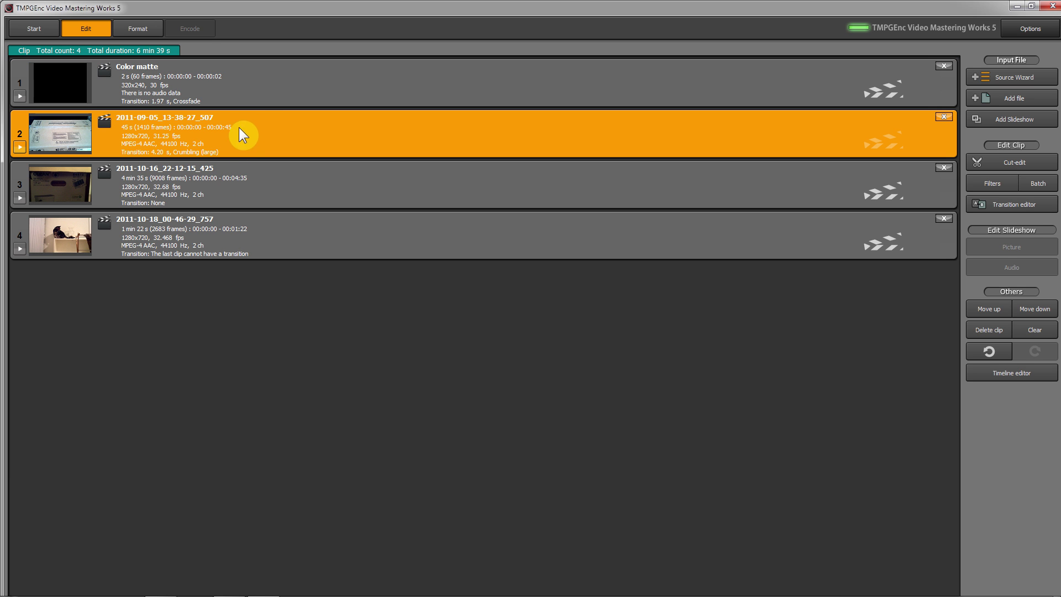
{"action": "left_click", "coordinate": [257, 101]}
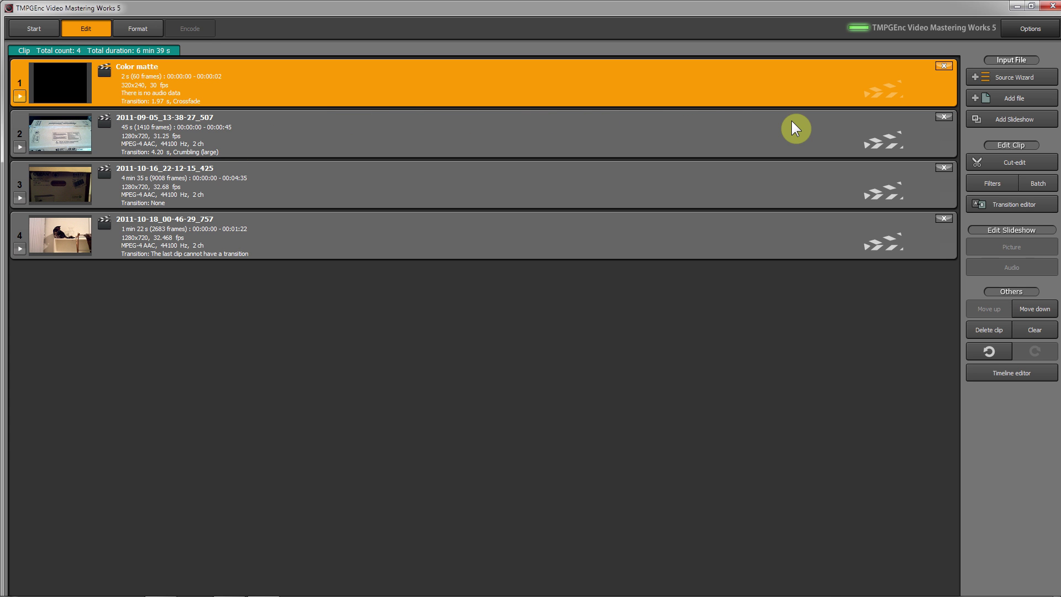